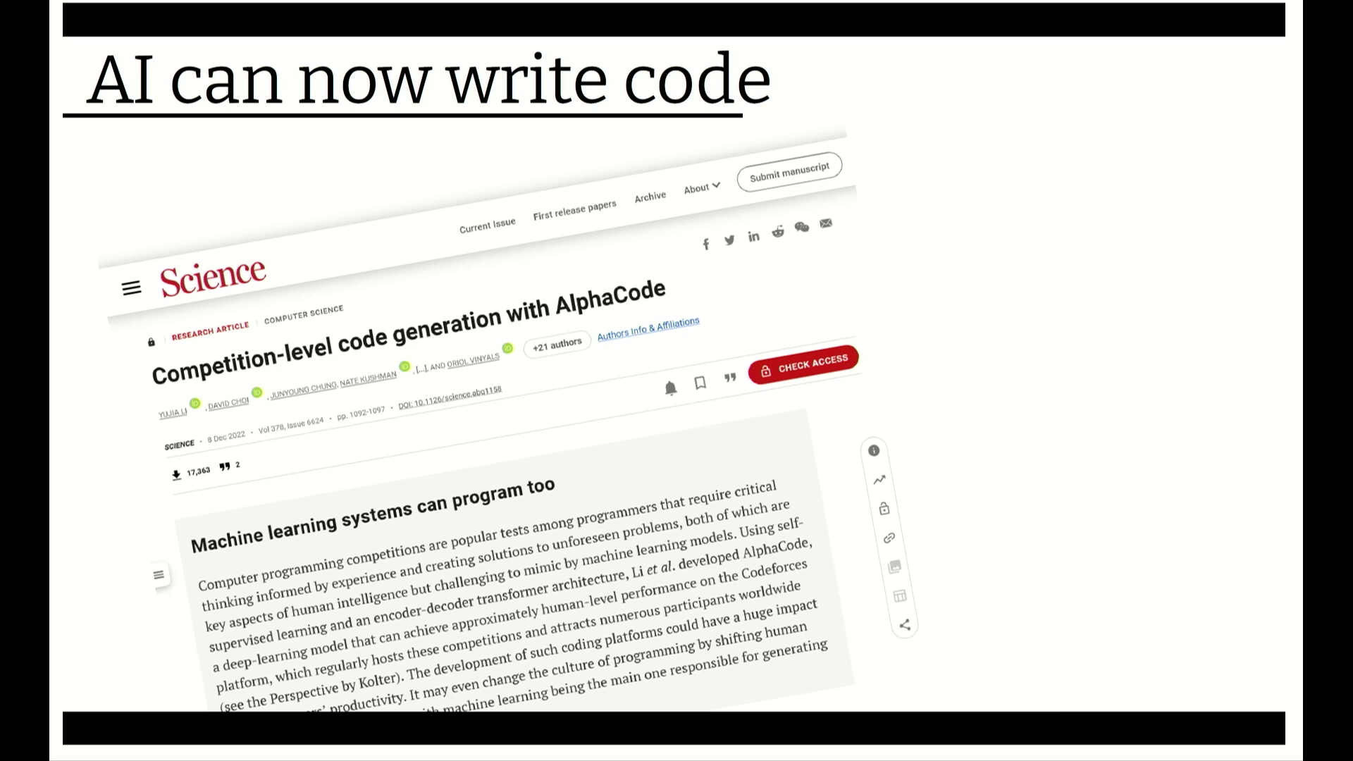
key("Right")
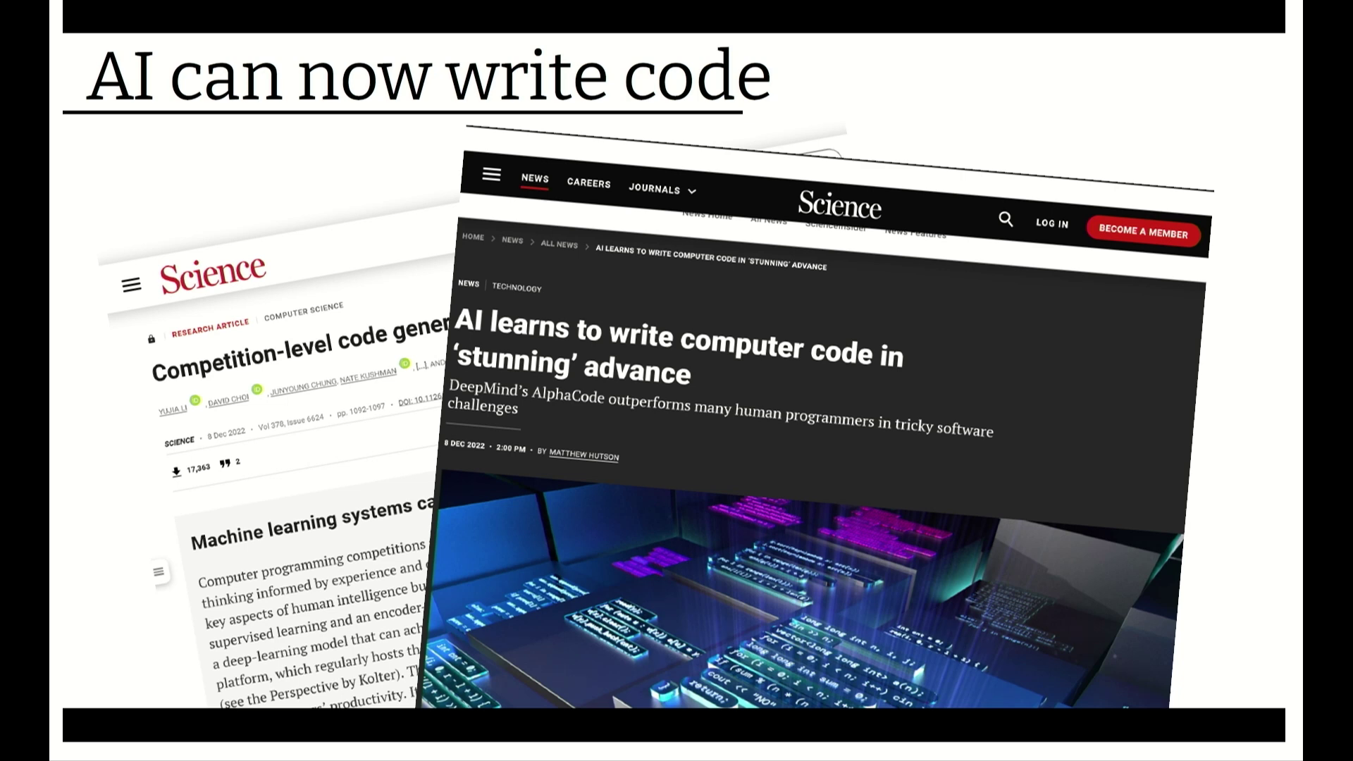